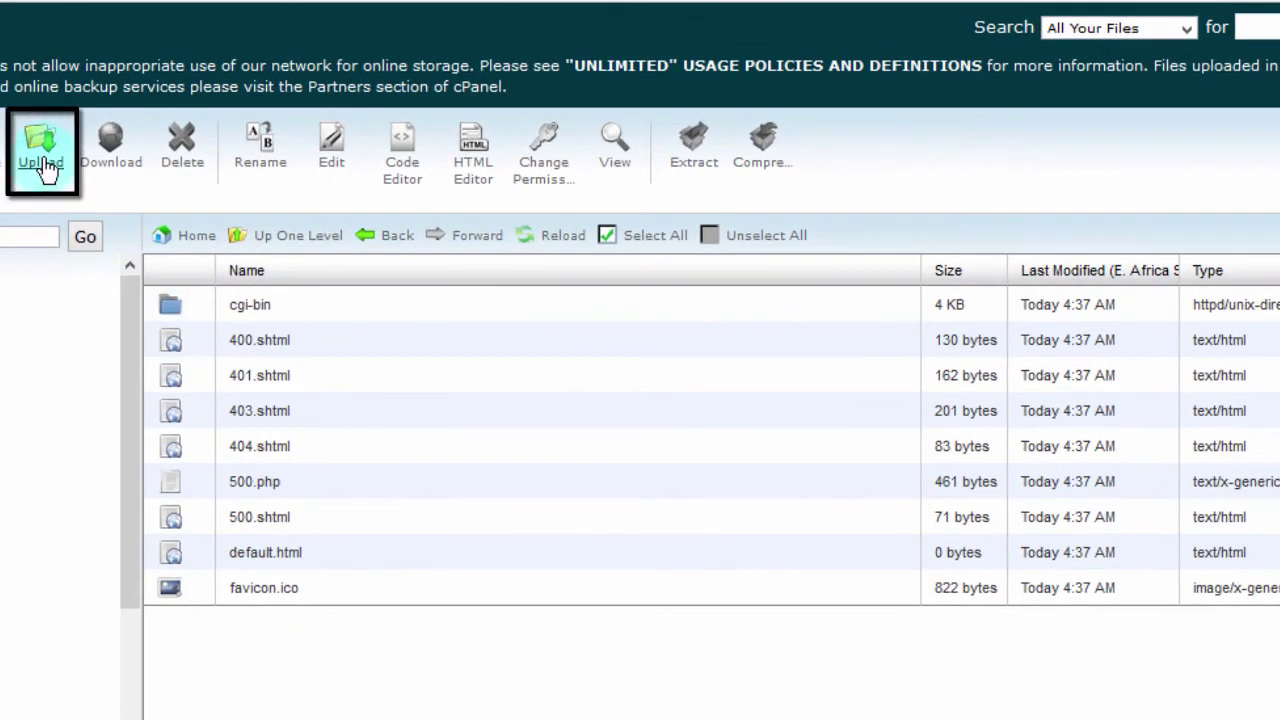
Step: Upload index.html from the local HTML-CSS-Tutorial folder to /home1 and refresh the File Manager listing
click(45, 168)
click(414, 688)
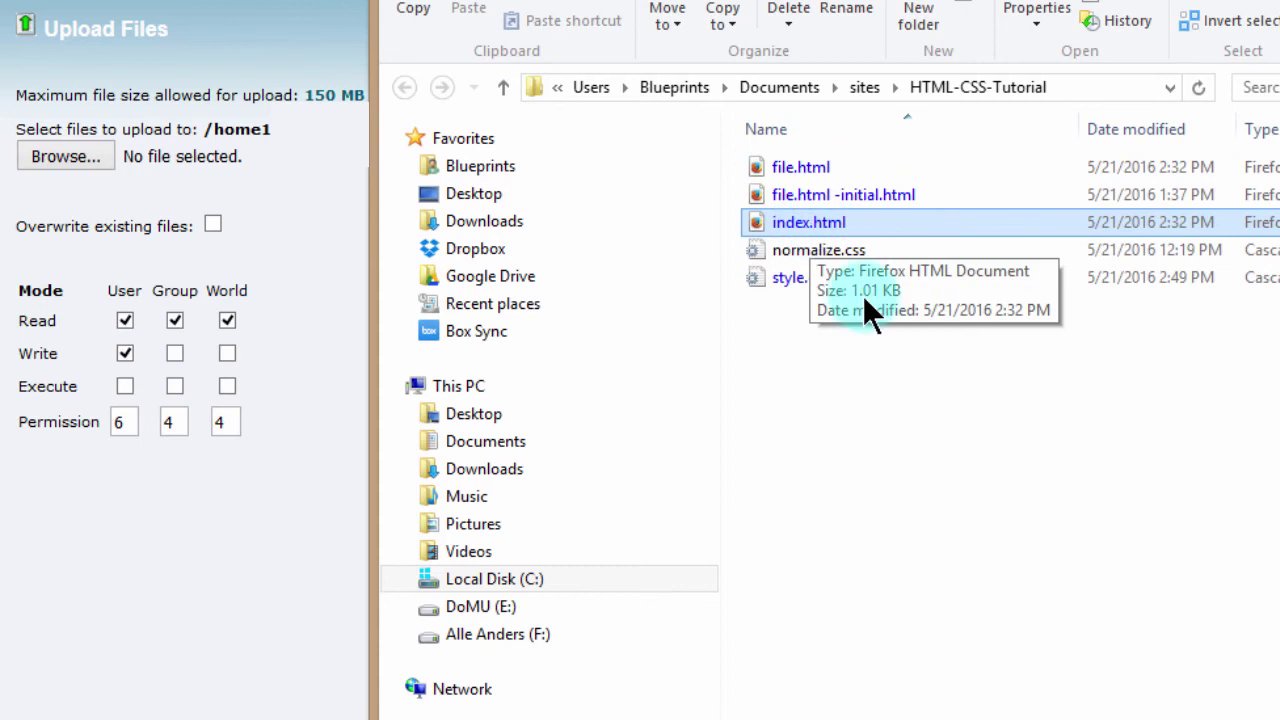
ctrl+click(802, 165)
click(930, 224)
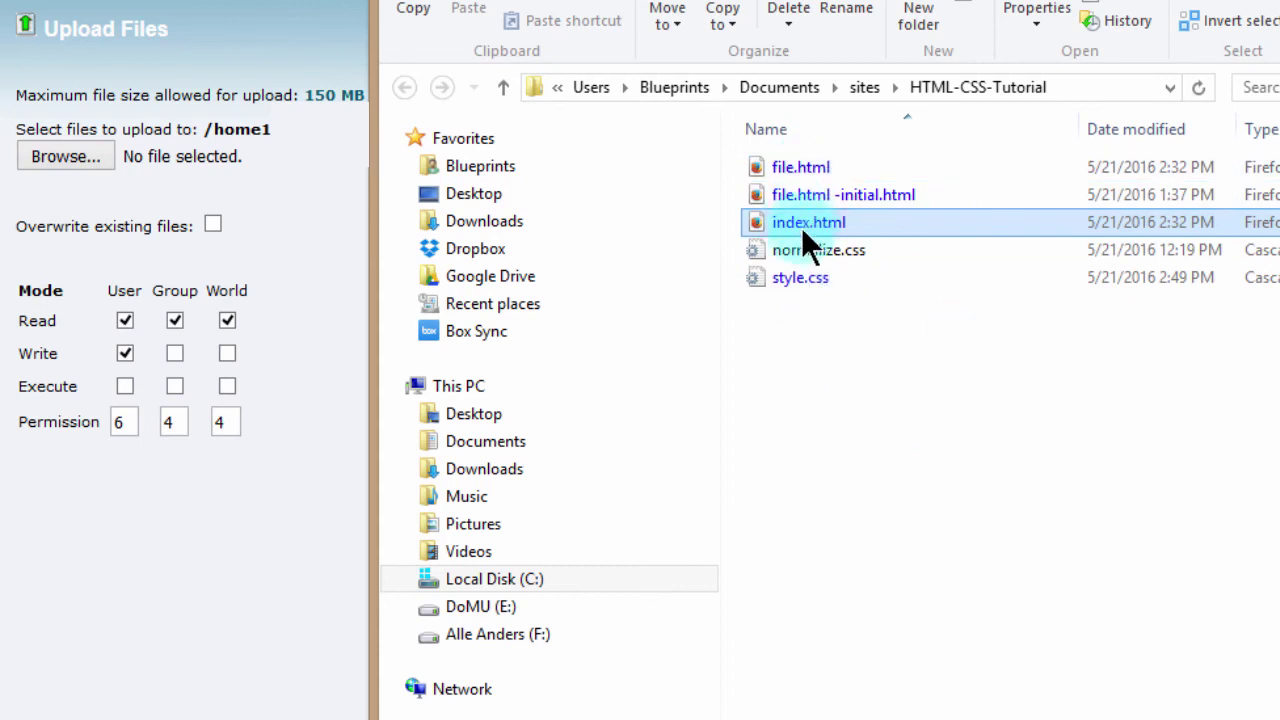
ctrl+click(790, 270)
click(793, 223)
drag(785, 222, 62, 150)
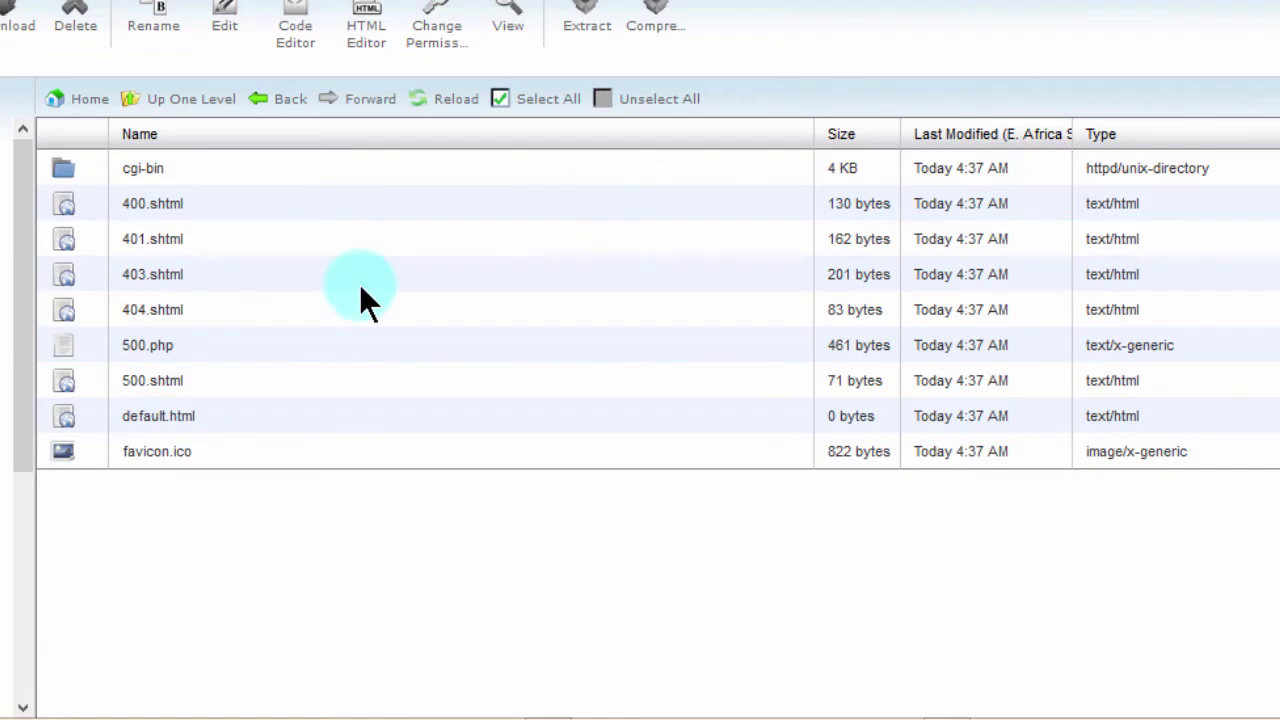
click(447, 101)
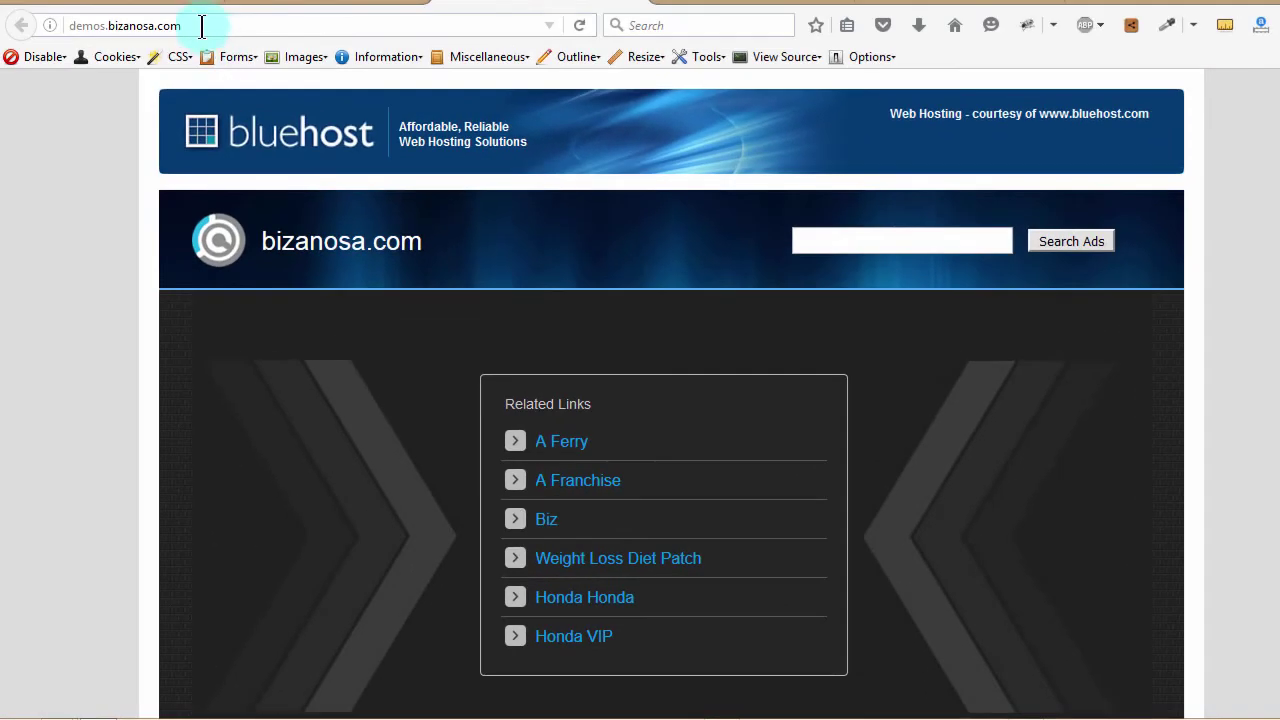
Step: Reload demos.bizanosa.com and check it renders the uploaded index.html page with headings and image
click(595, 115)
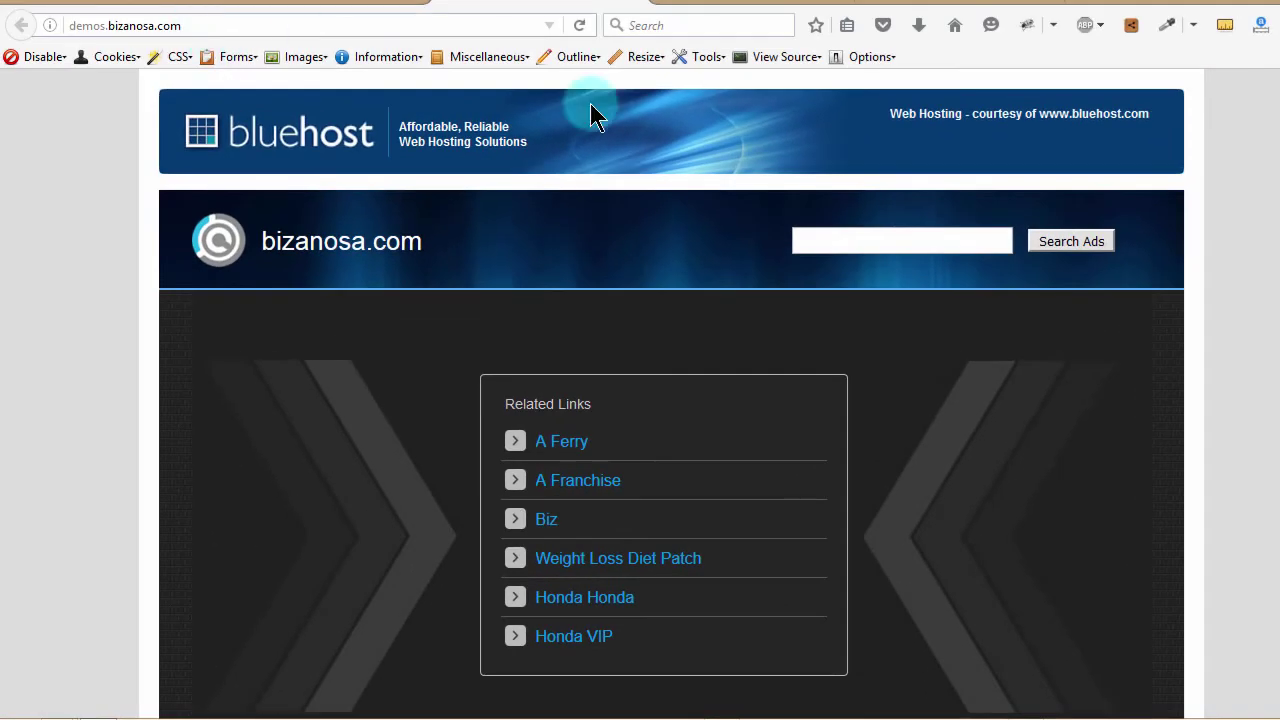
click(579, 25)
click(40, 250)
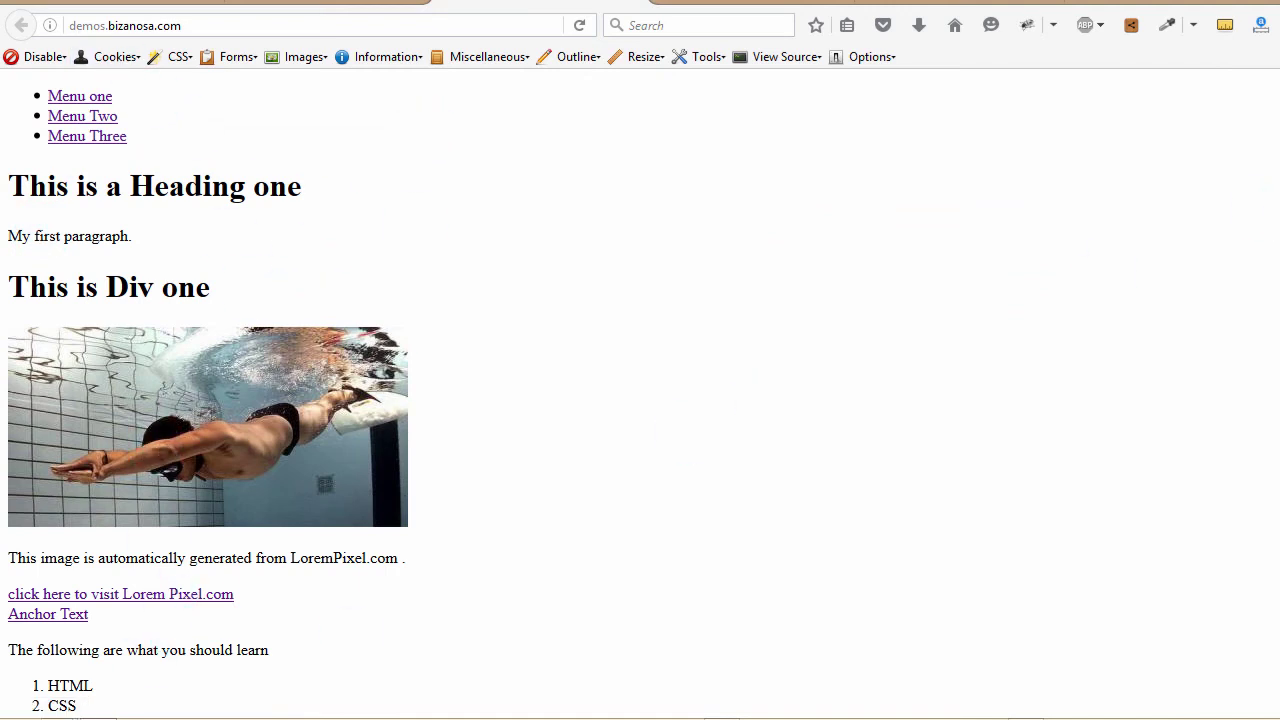
scroll(1270, 205, down, 2)
scroll(1240, 120, up, 2)
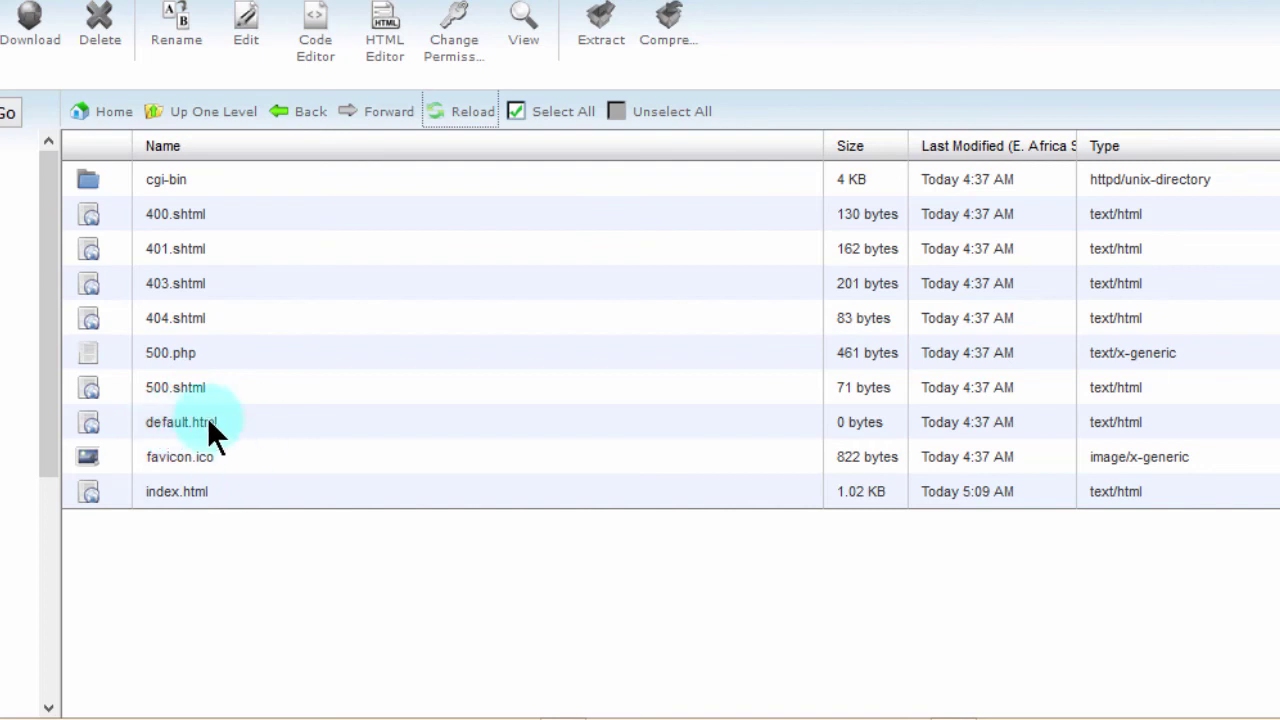
Step: Rename index.html to 1index.html on the server
right_click(111, 487)
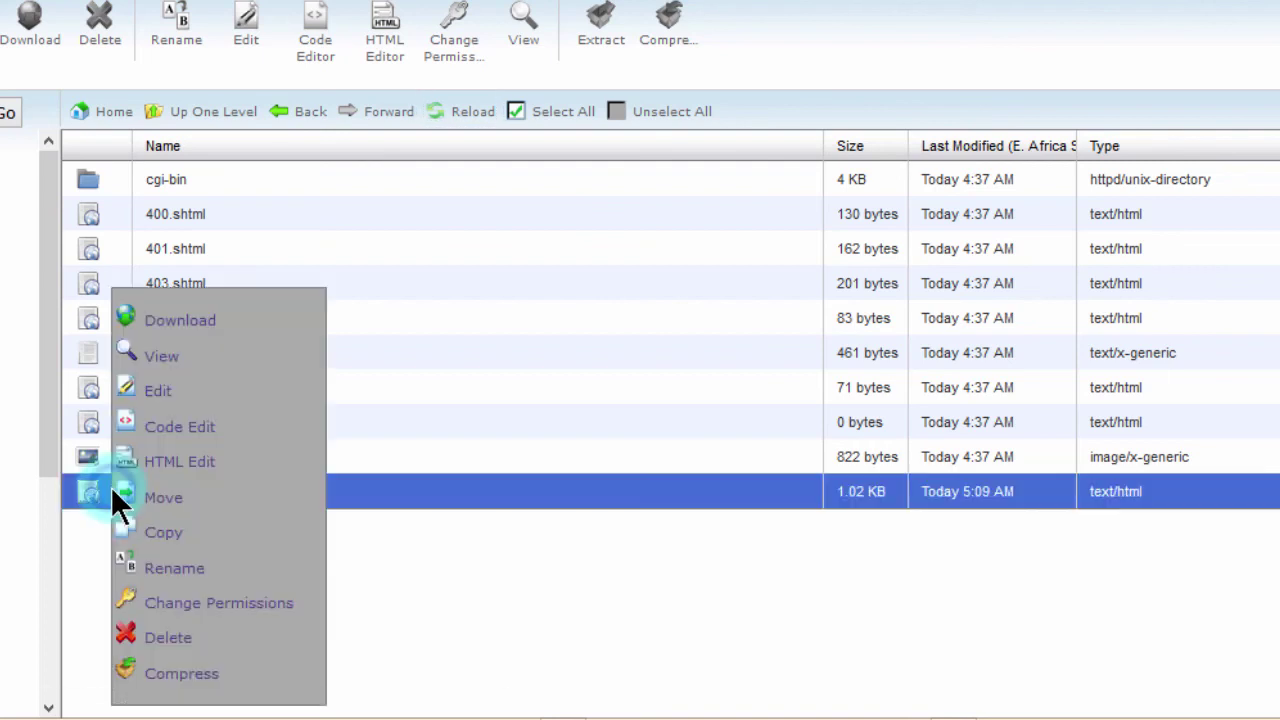
click(165, 580)
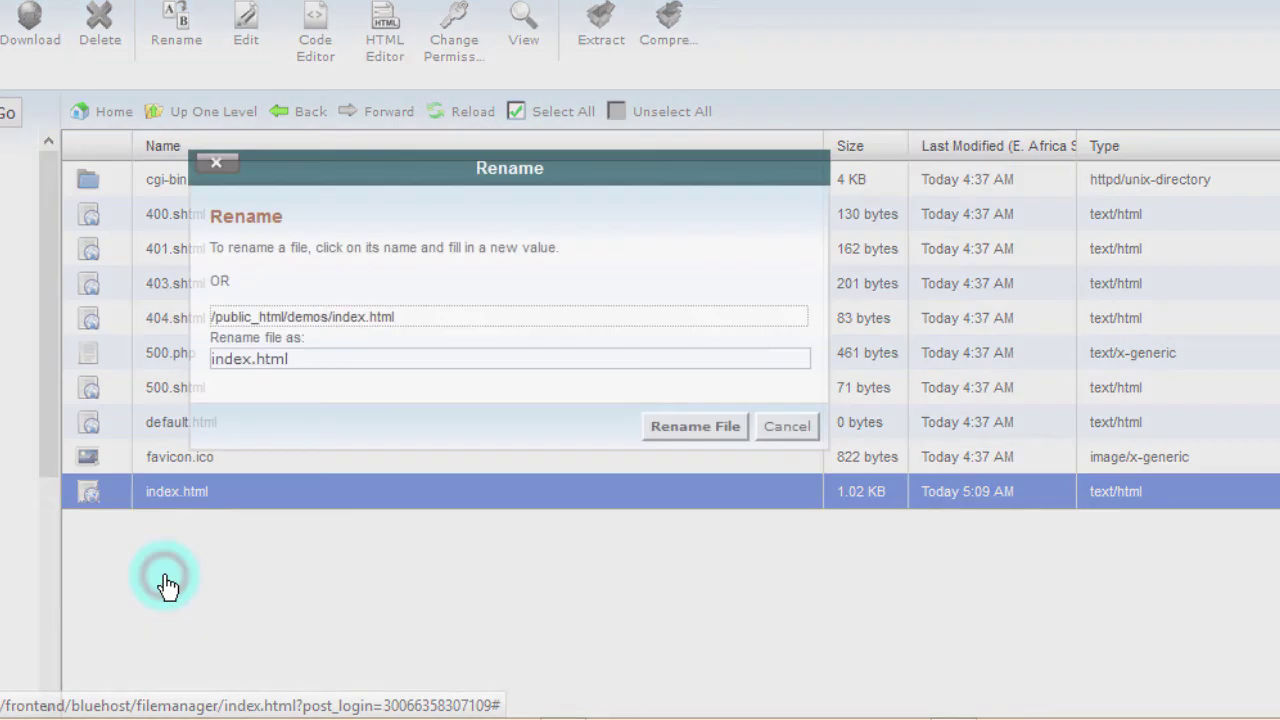
click(211, 360)
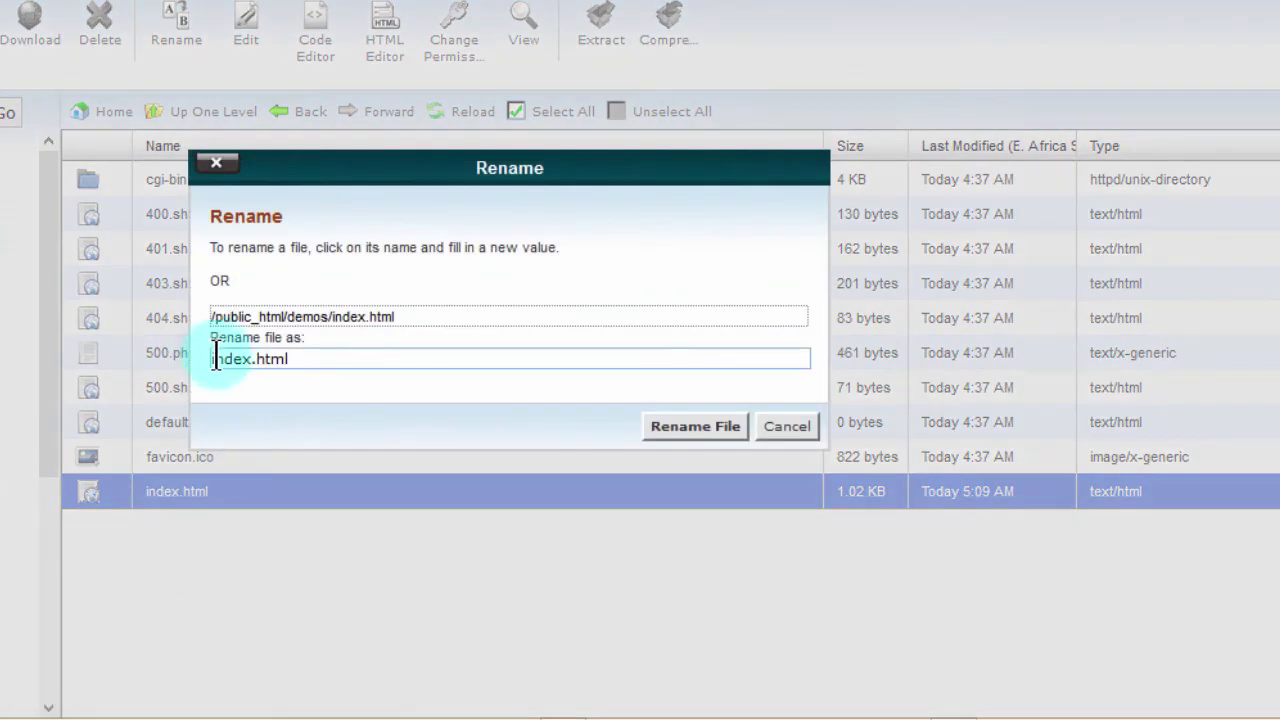
text(1)
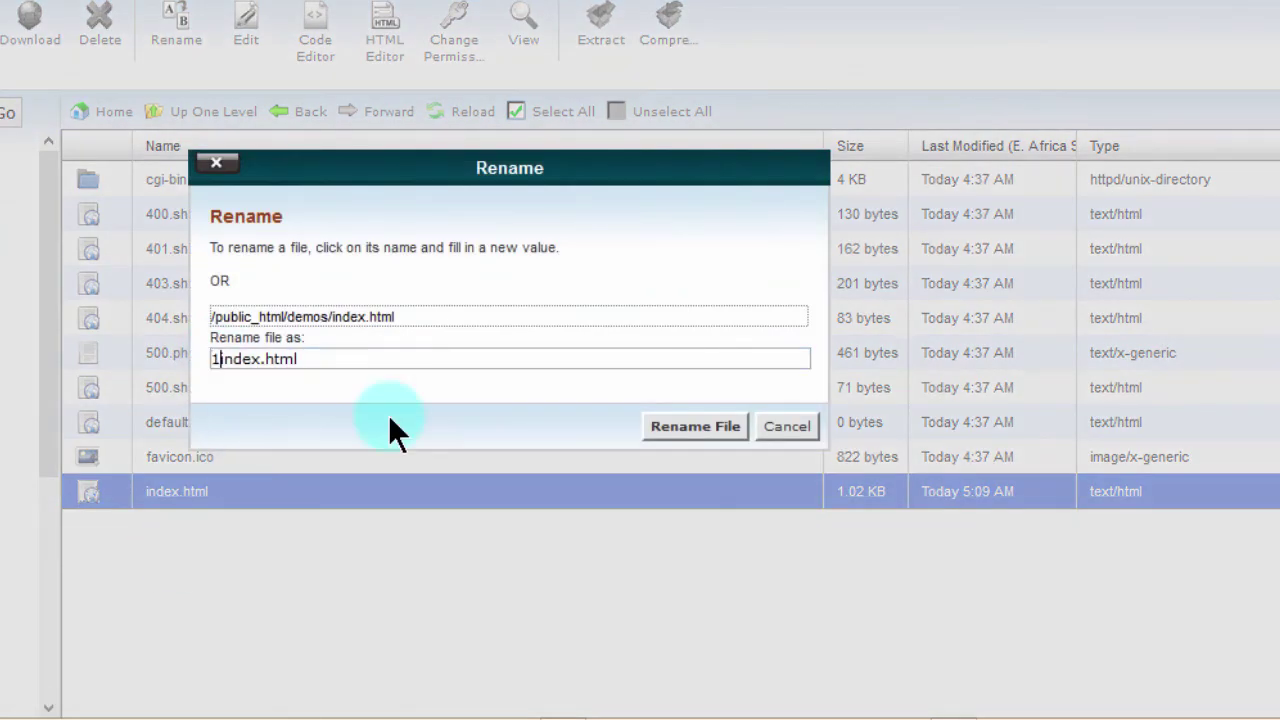
key(Return)
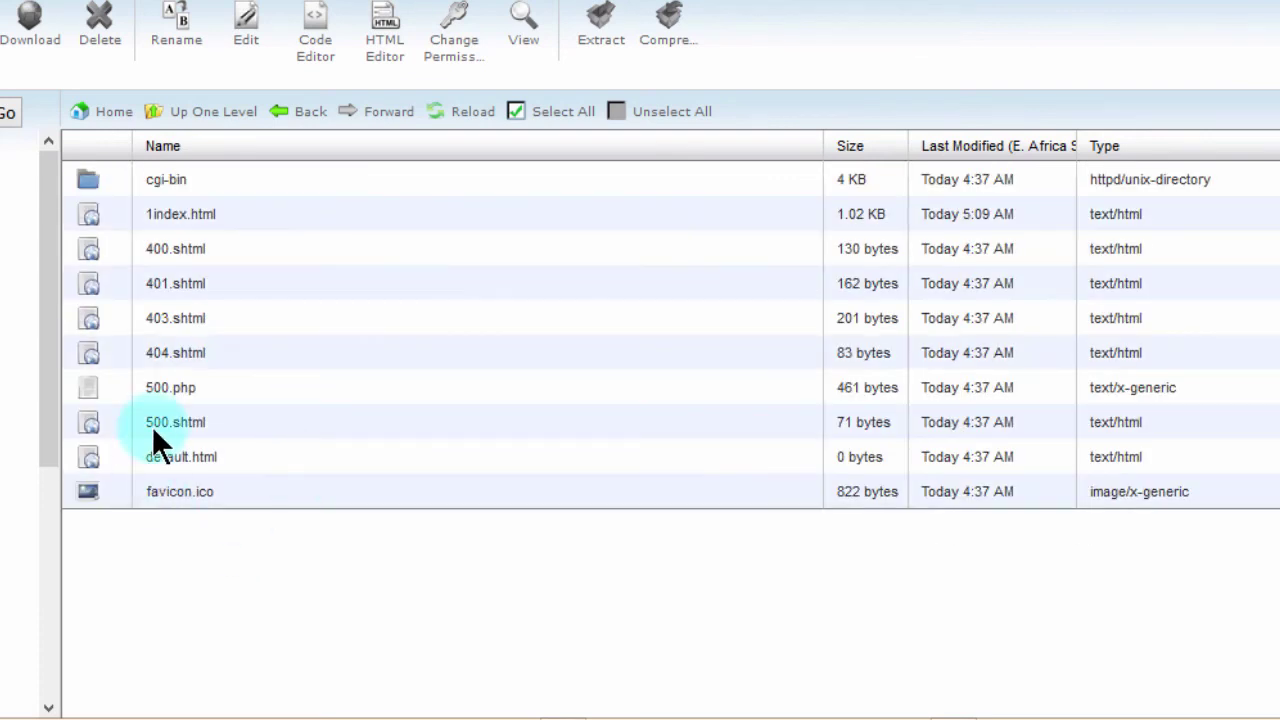
Step: Rename default.html to 1default.html on the server
right_click(97, 462)
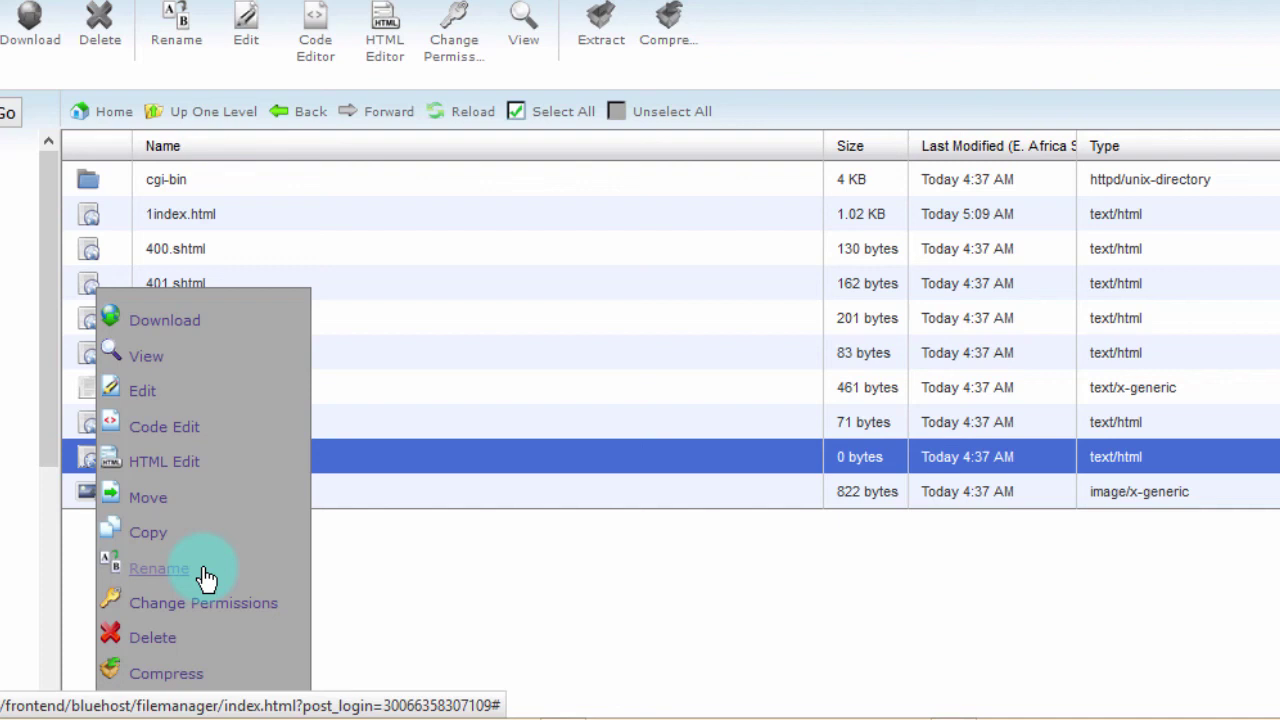
click(157, 570)
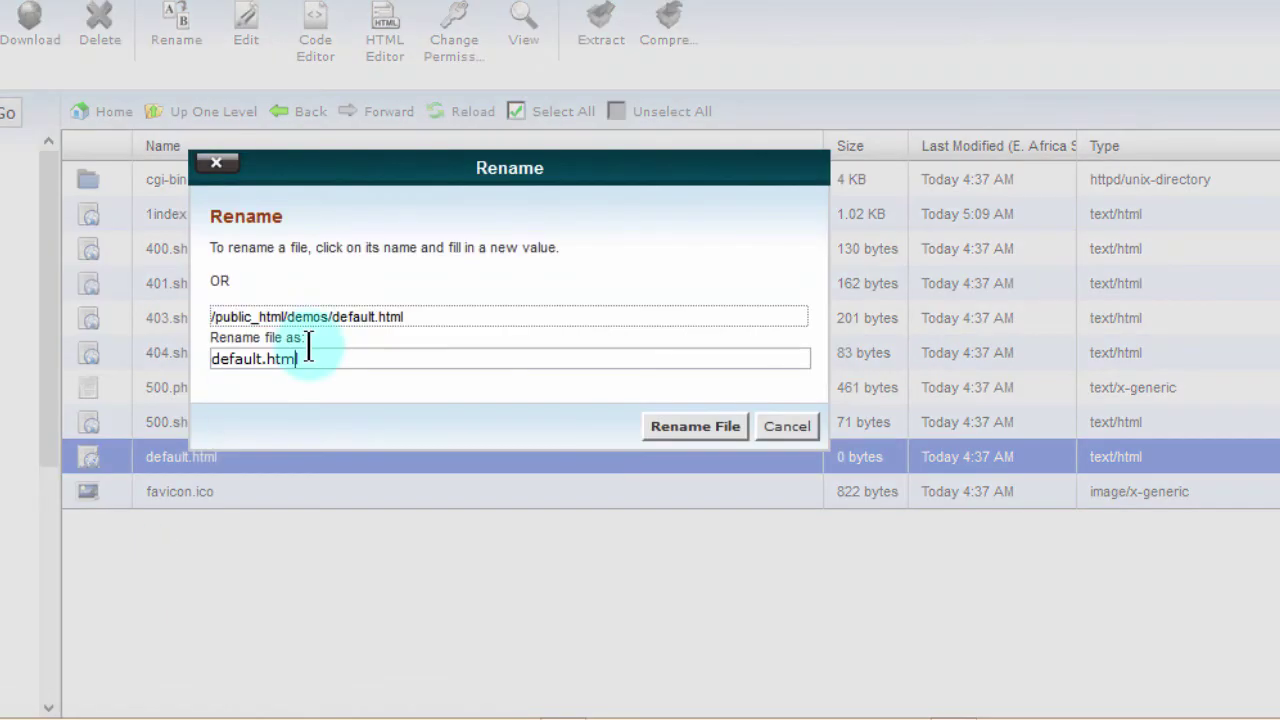
key(Home)
text(1)
click(684, 430)
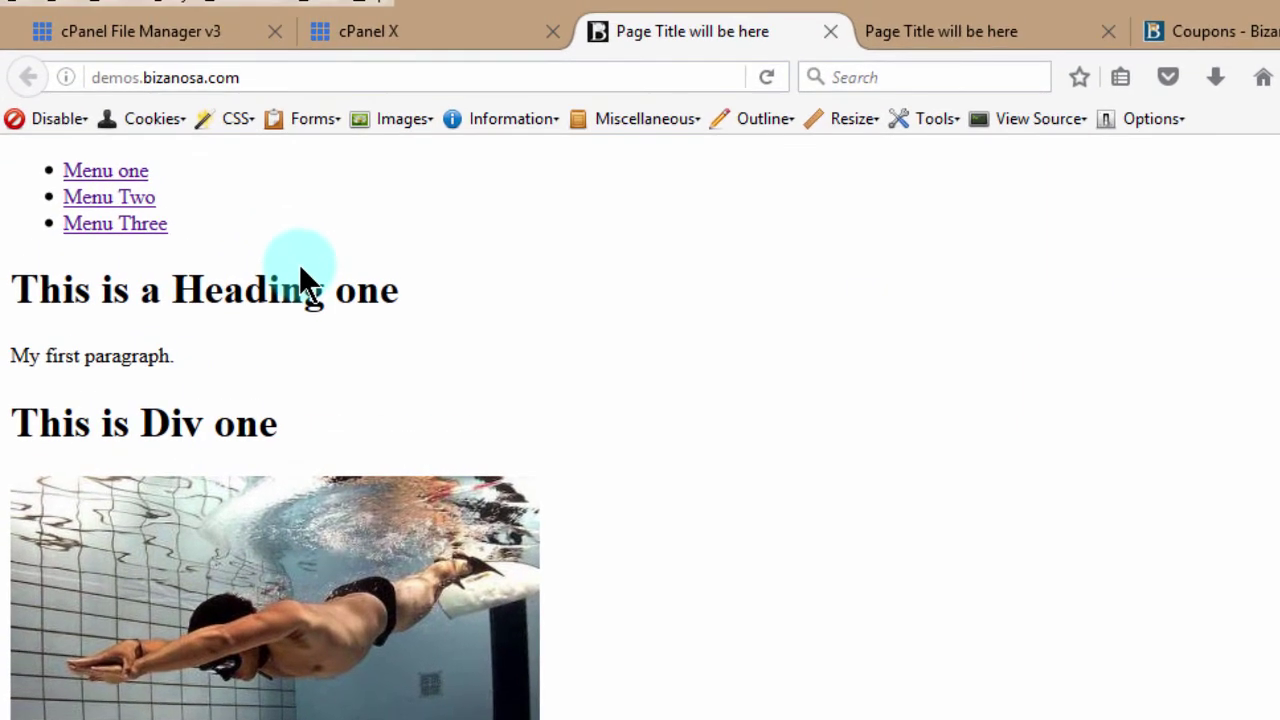
Step: Reload demos.bizanosa.com to show the Index of / listing of the renamed files
click(765, 77)
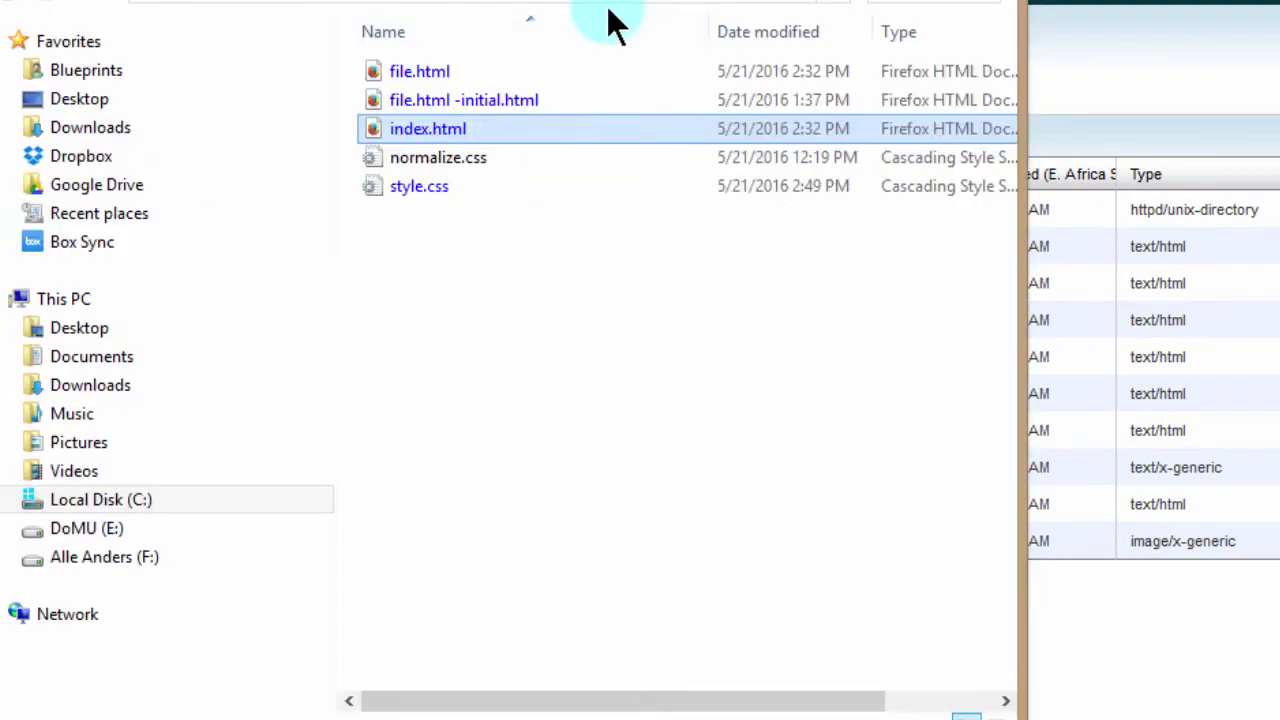
Step: Move Explorer up to the Documents sites folder via the address-bar breadcrumb
click(465, 57)
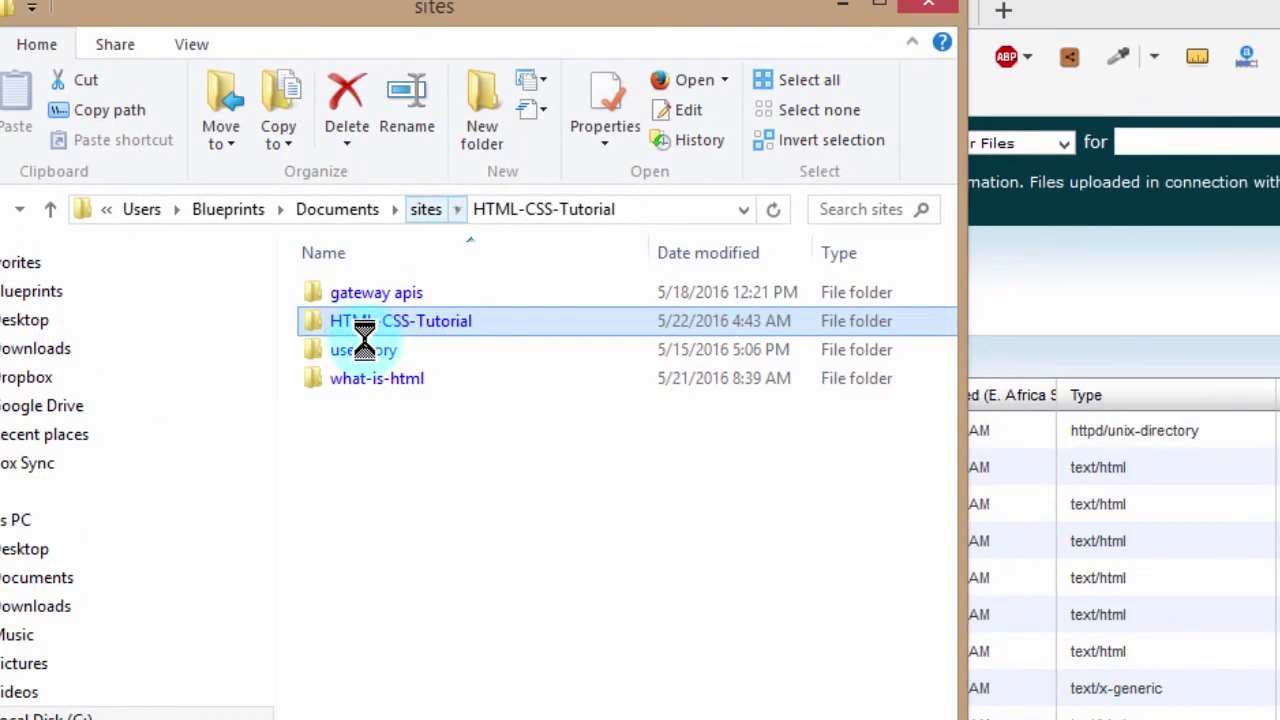